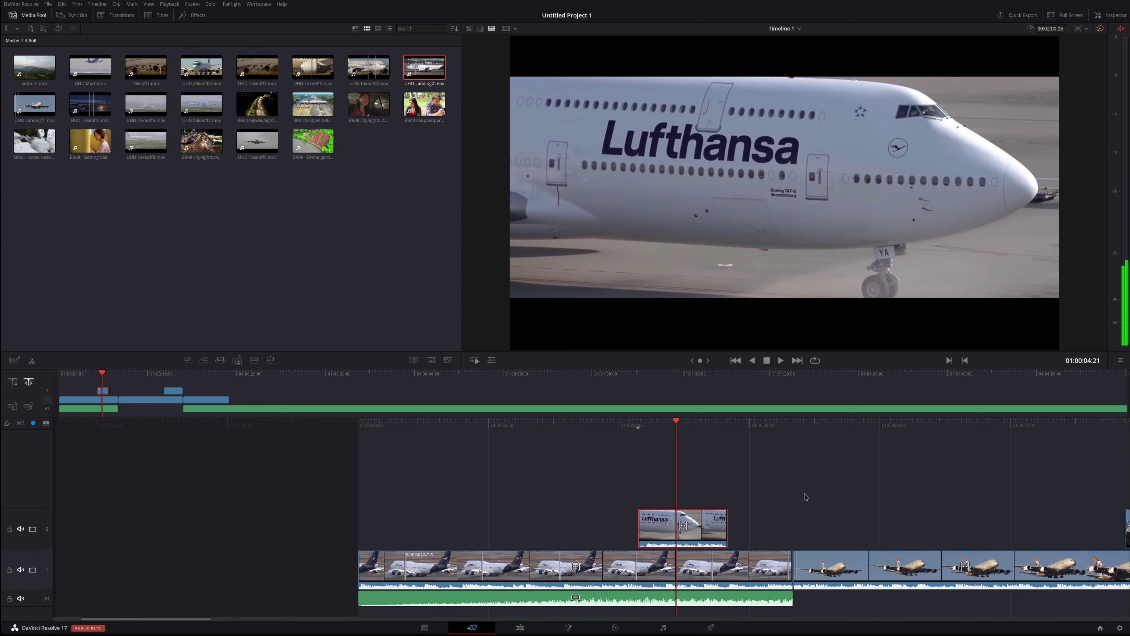
Extend the end of the Lufthansa close-up clip on track 2 to about 01:00:05:19 and play through it
{"action": "left_click", "coordinate": [727, 524]}
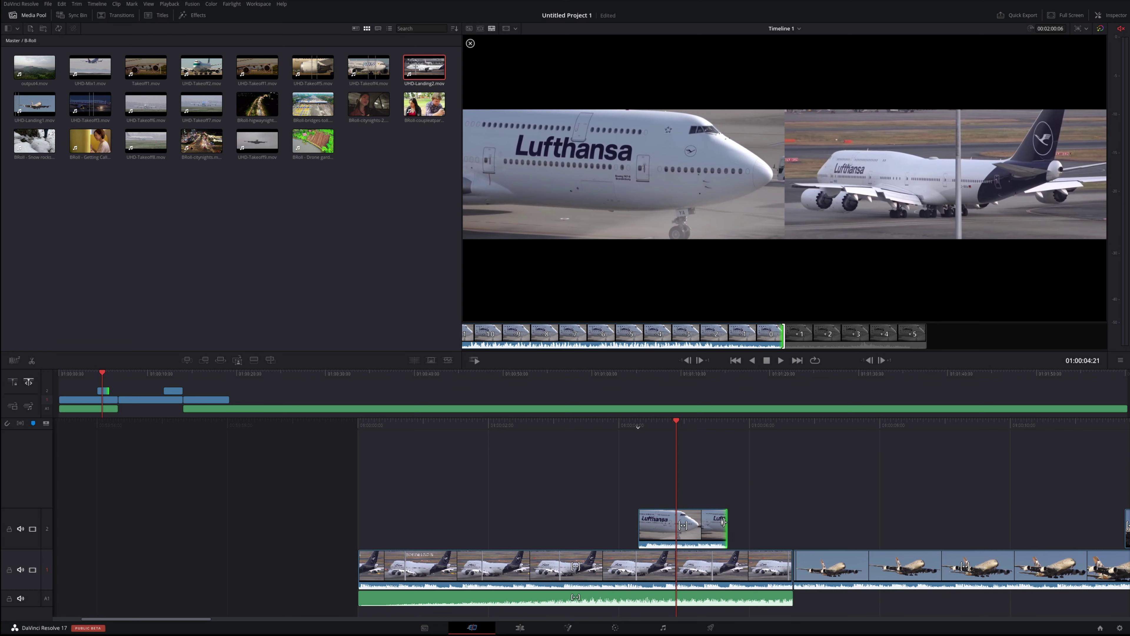
{"action": "left_click_drag", "start_coordinate": [723, 522], "coordinate": [754, 526]}
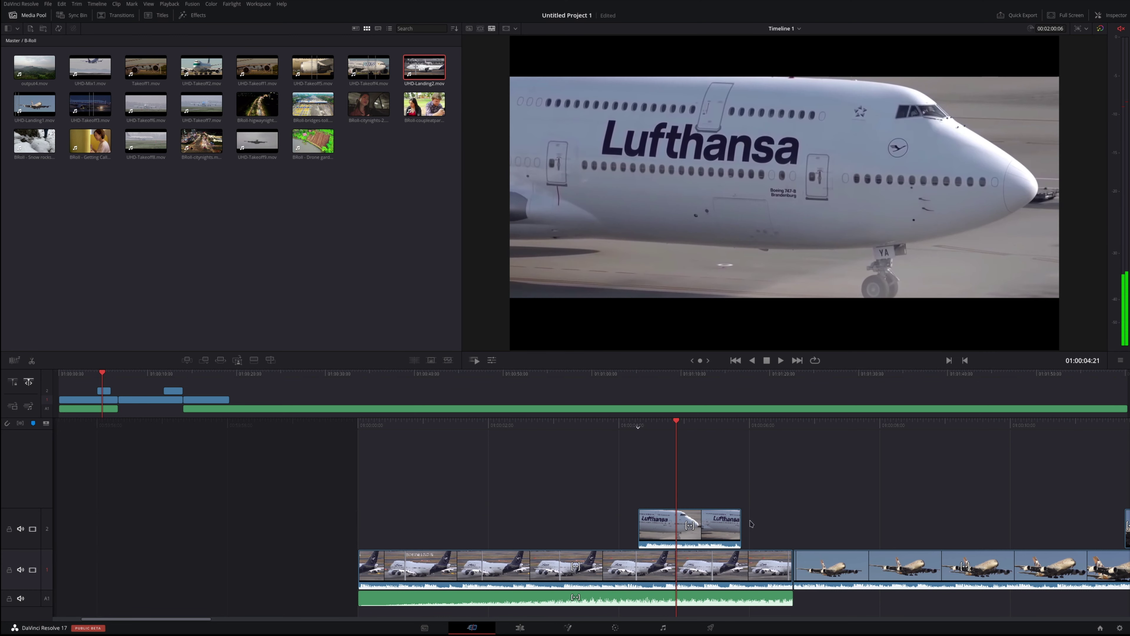
{"action": "key", "text": "slash"}
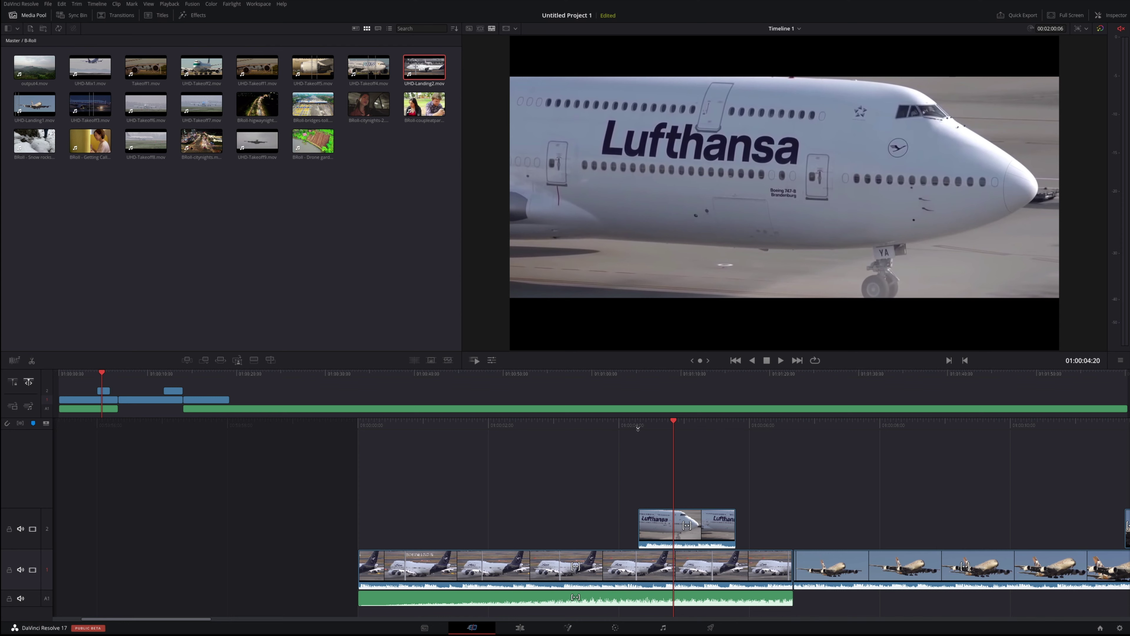
{"action": "left_click", "coordinate": [631, 427]}
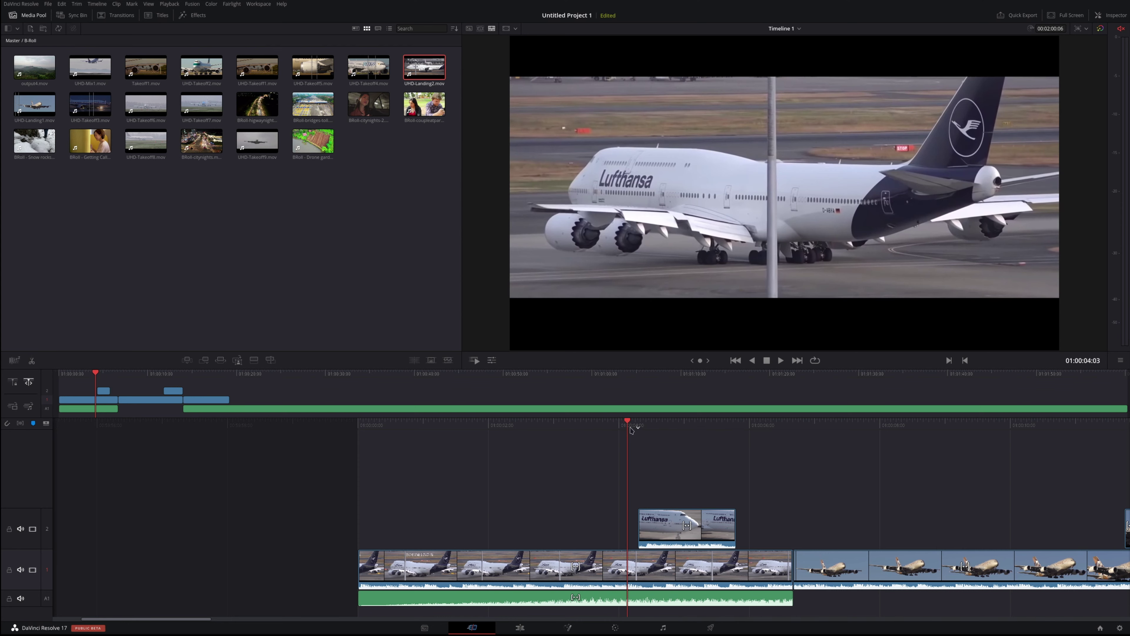
{"action": "key", "text": "space"}
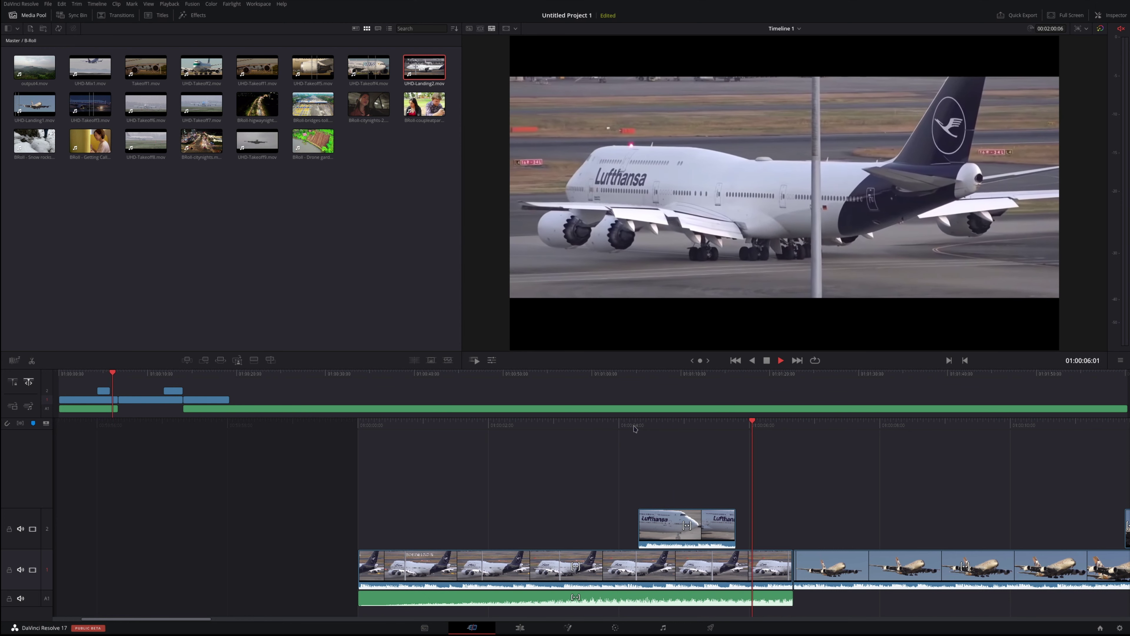
{"action": "key", "text": "space"}
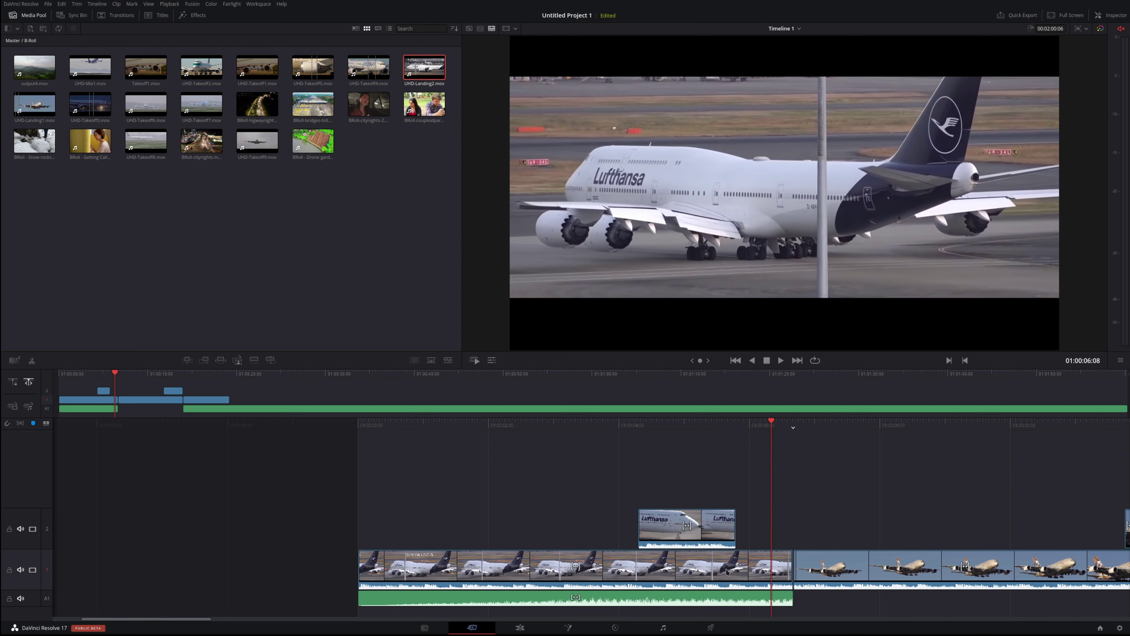
Mark in and out points around the full first Lufthansa clip on track 1
{"action": "key", "text": "x"}
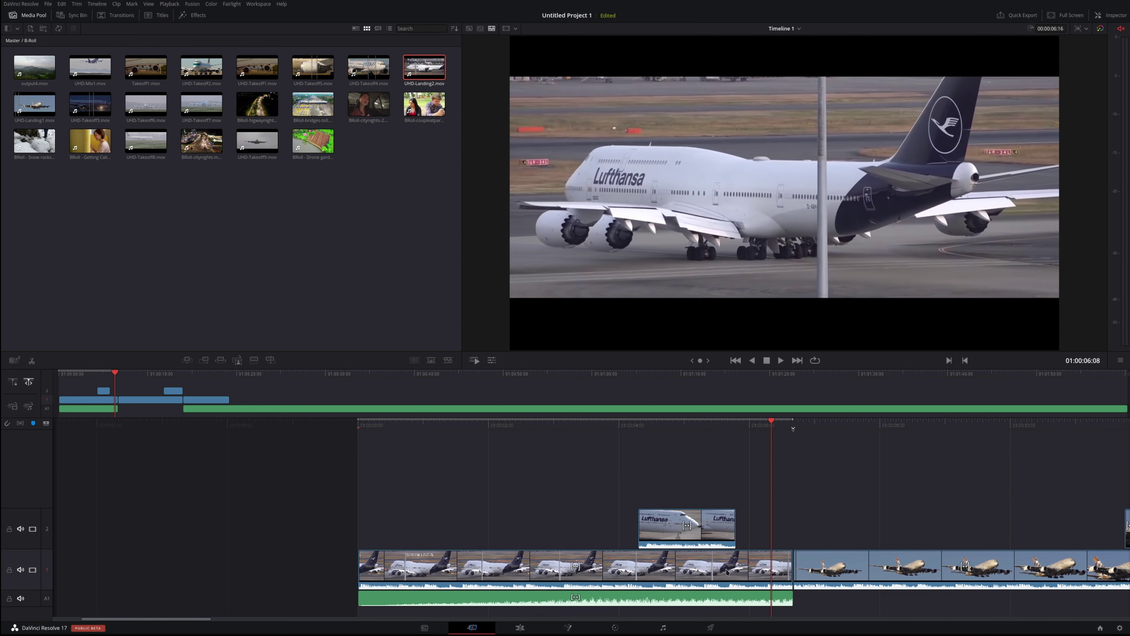
{"action": "key", "text": "alt+x"}
{"action": "key", "text": "x"}
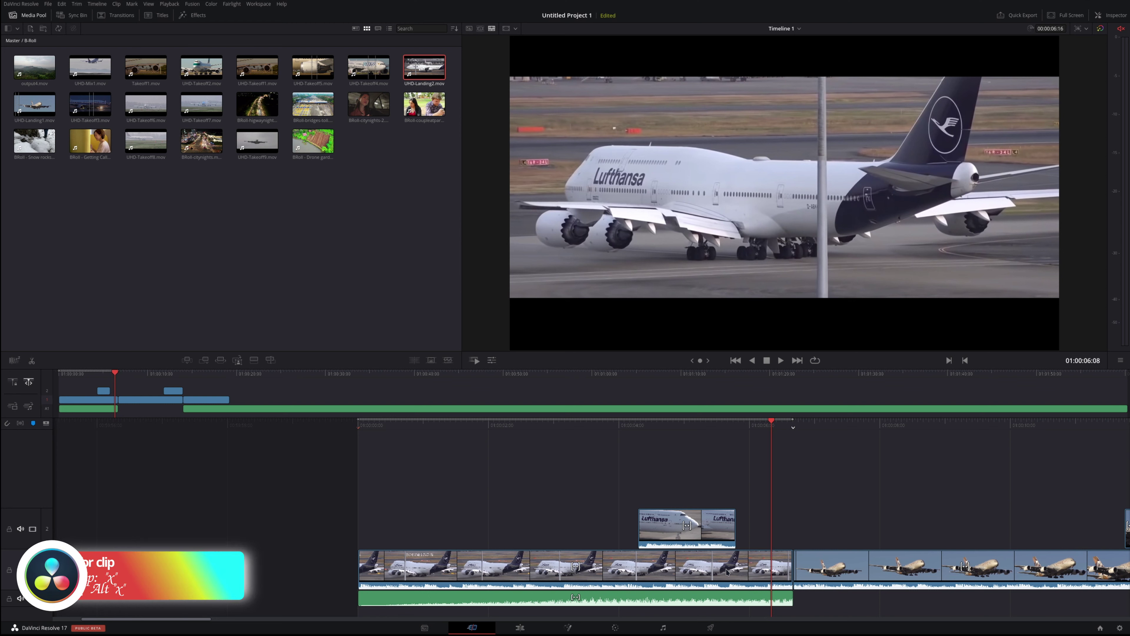
Set the in point at the end of the close-up clip, 01:00:05:19, and ripple delete the marked range
{"action": "left_click", "coordinate": [712, 530]}
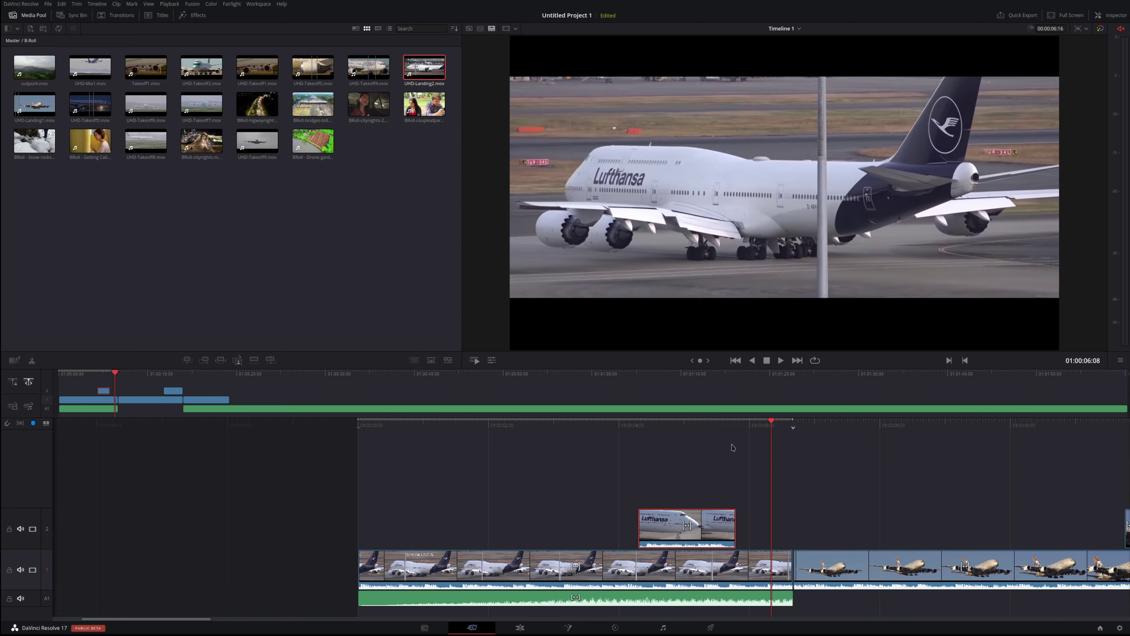
{"action": "left_click_drag", "start_coordinate": [773, 425], "coordinate": [740, 422]}
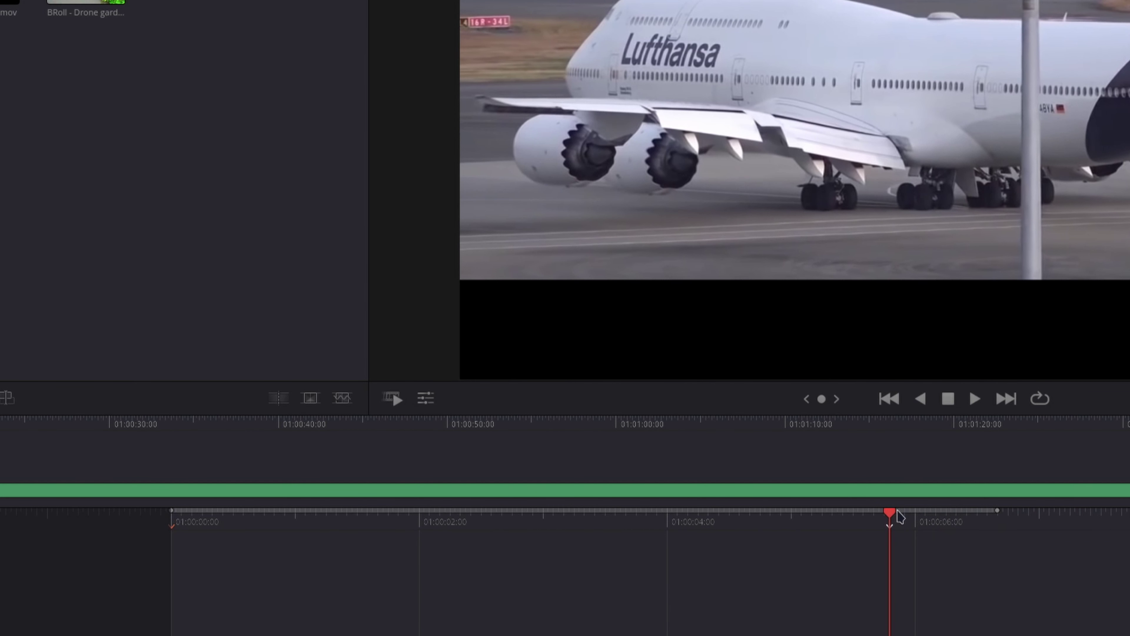
{"action": "key", "text": "i"}
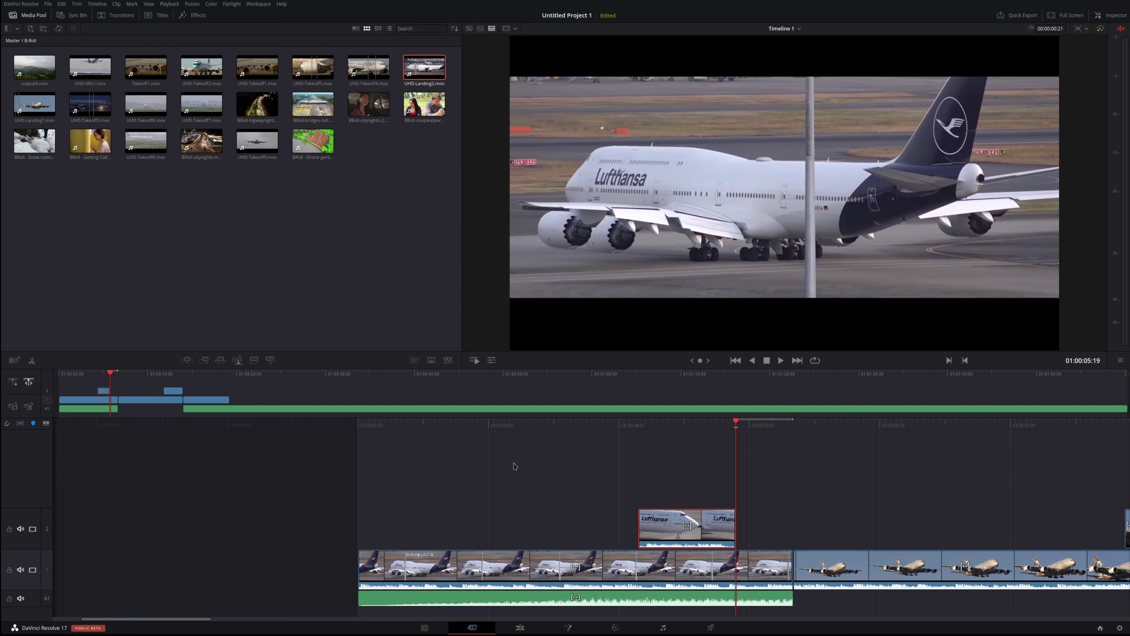
{"action": "left_click", "coordinate": [278, 515]}
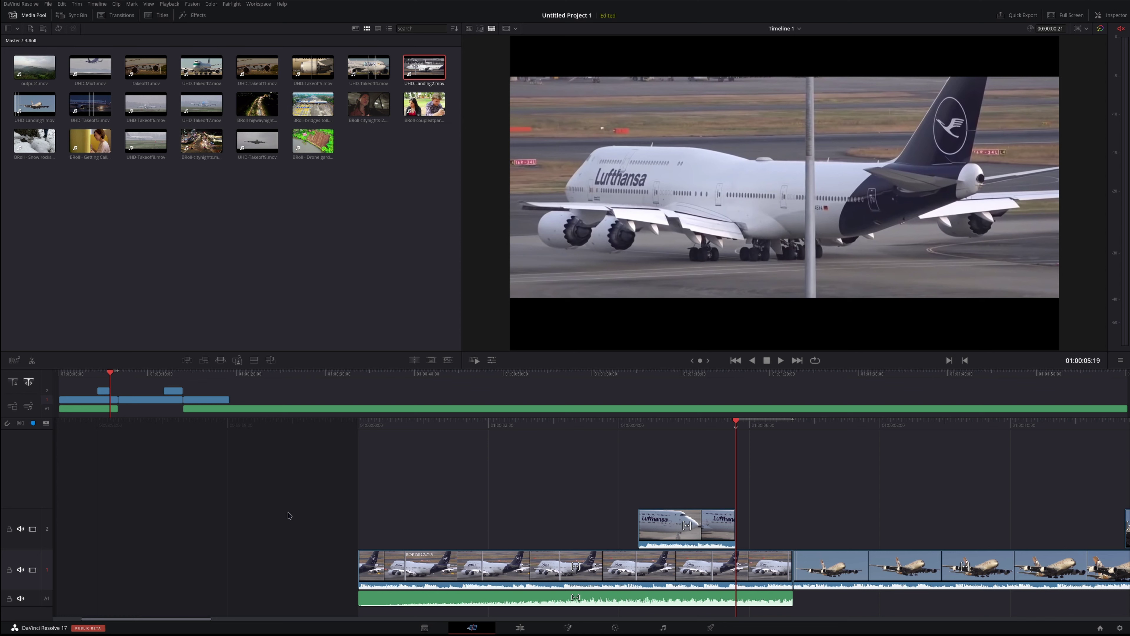
{"action": "key", "text": "shift+]"}
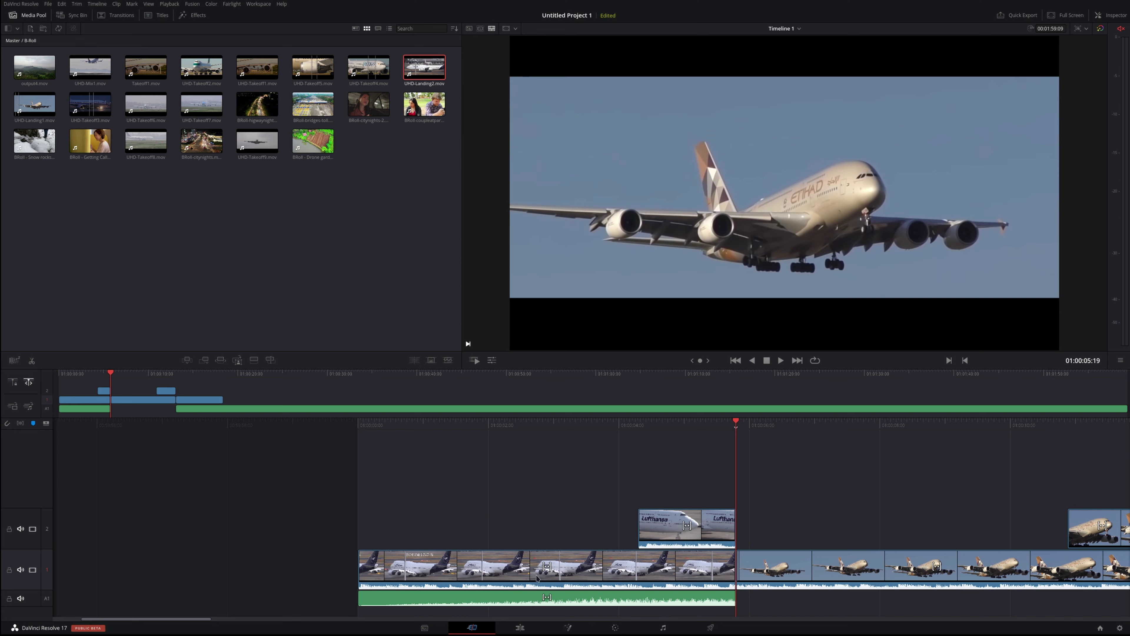
Restore the removed end section of the first Lufthansa clip and the music beneath it
{"action": "key", "text": "shift+period"}
{"action": "key", "text": "shift+period"}
{"action": "key", "text": "shift+period"}
{"action": "key", "text": "shift+period"}
{"action": "key", "text": "period"}
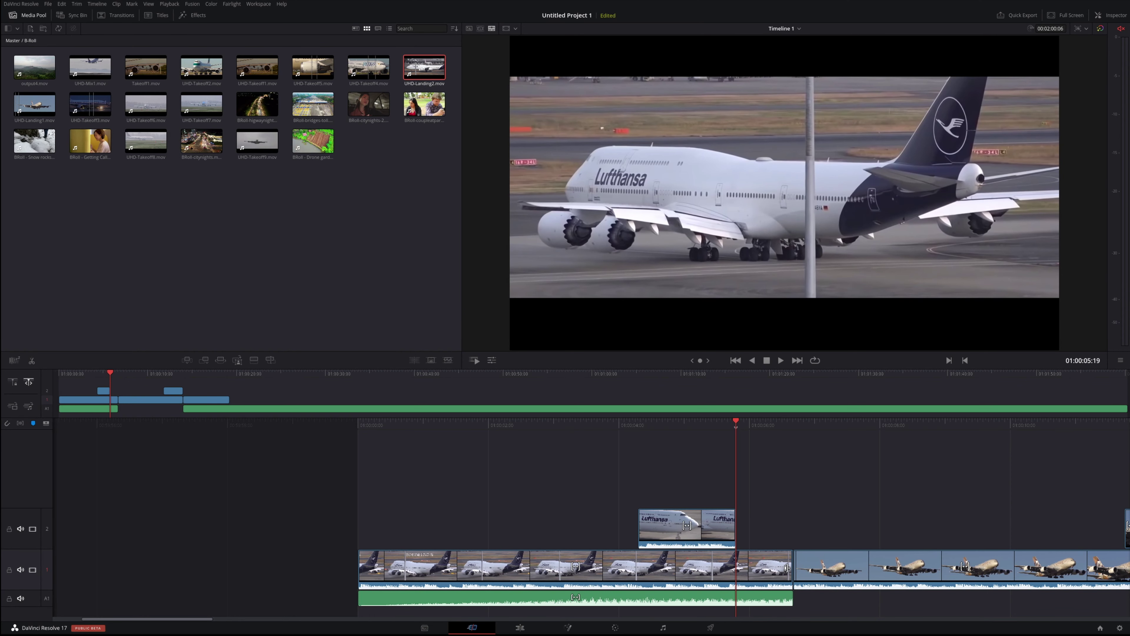
Ripple trim the end of the first Lufthansa clip to the end of the close-up above it and play the section
{"action": "left_click_drag", "start_coordinate": [788, 567], "coordinate": [728, 576]}
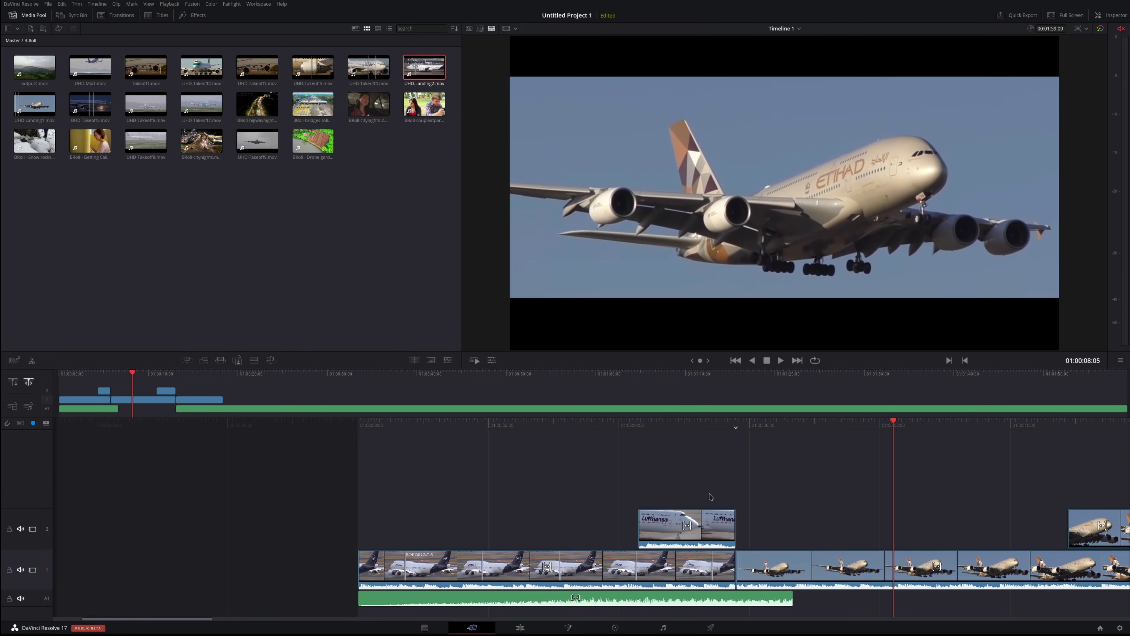
{"action": "left_click", "coordinate": [497, 424]}
{"action": "key", "text": "ctrl+f"}
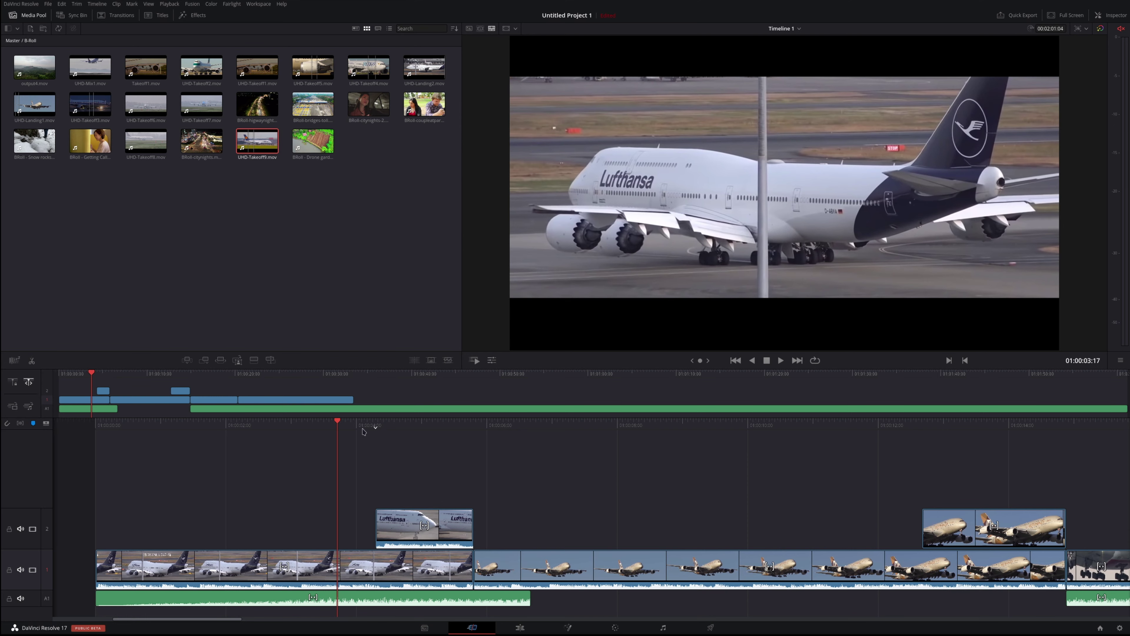
{"action": "key", "text": "space"}
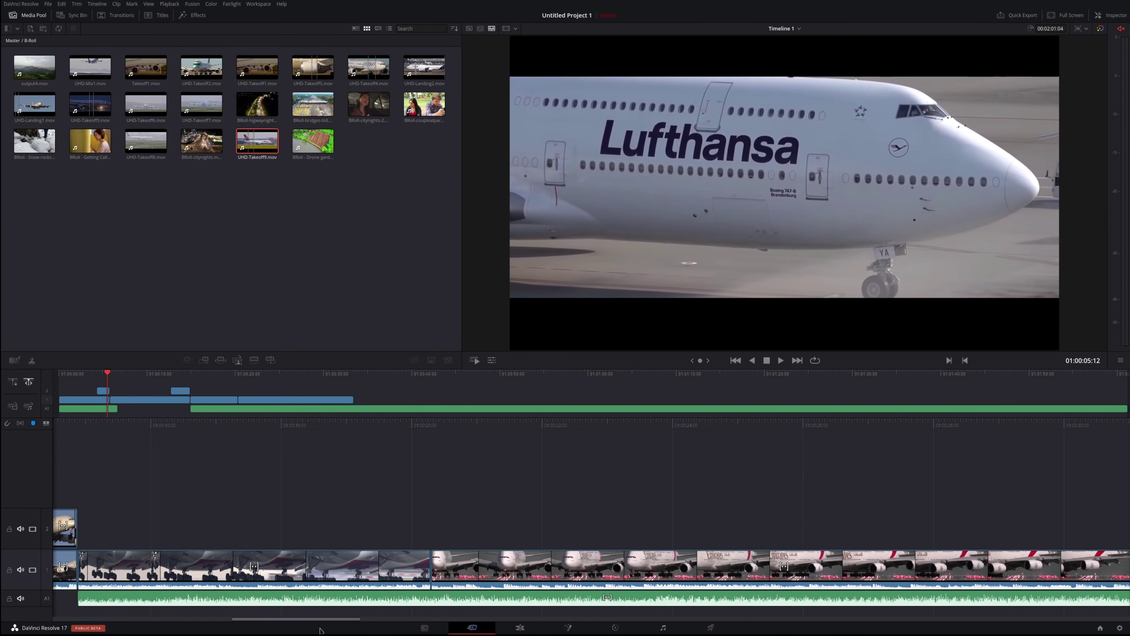
Review the cut from the Emirates landing gear shot to the runway-lights clip by playing across it repeatedly
{"action": "scroll", "coordinate": [323, 600], "scroll_direction": "left", "scroll_amount": 5}
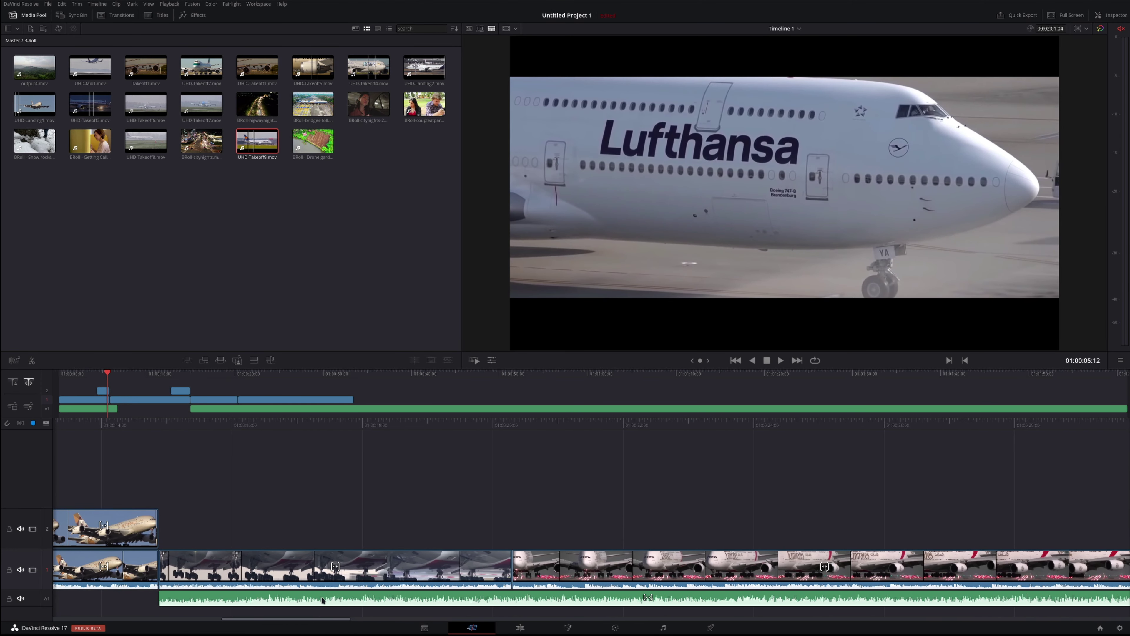
{"action": "left_click", "coordinate": [499, 426]}
{"action": "key", "text": "space"}
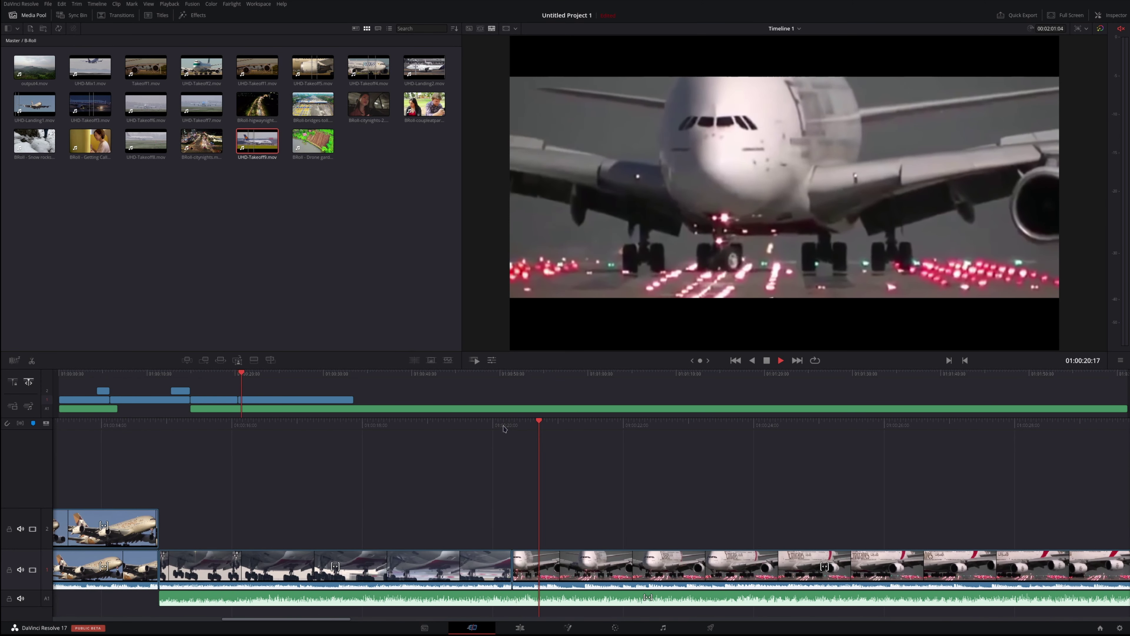
{"action": "left_click", "coordinate": [450, 424]}
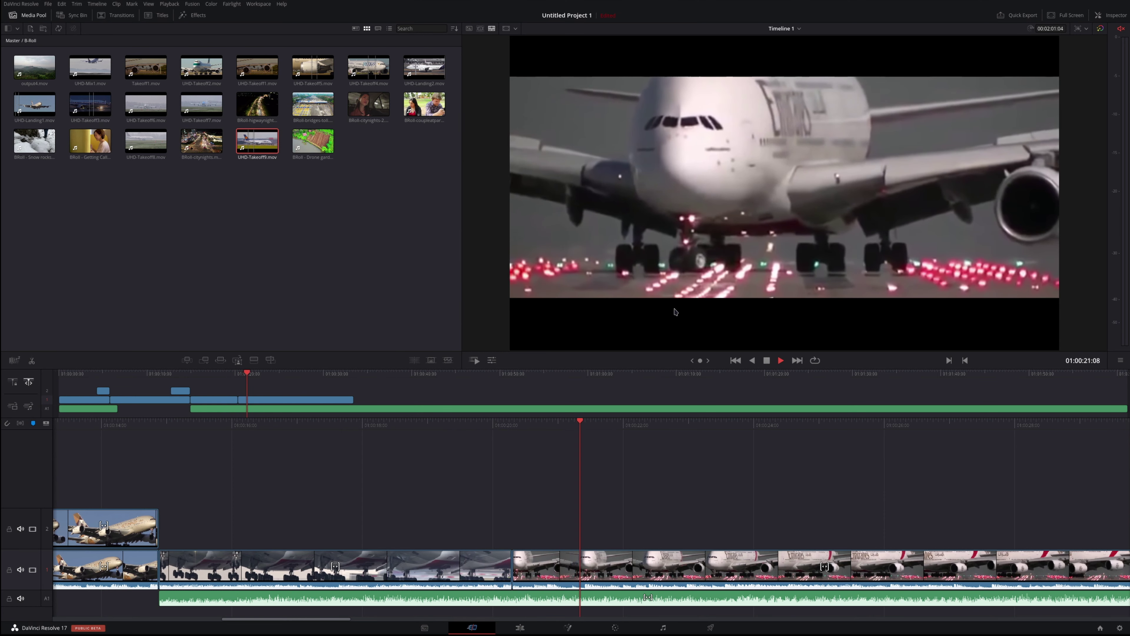
{"action": "key", "text": "space"}
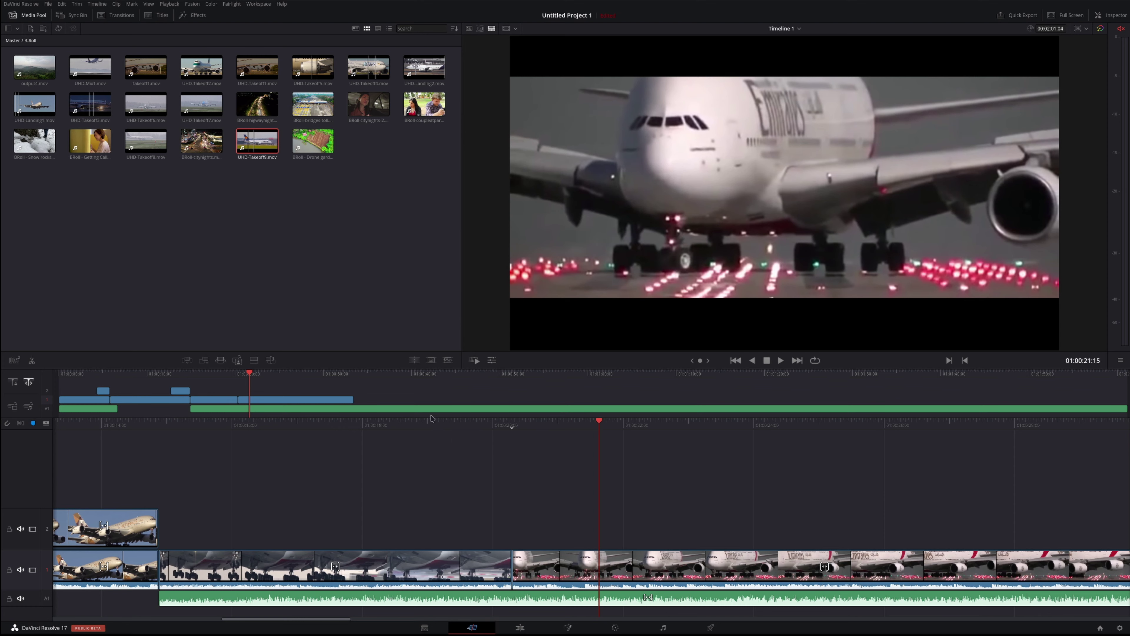
{"action": "left_click", "coordinate": [423, 425]}
{"action": "key", "text": "space"}
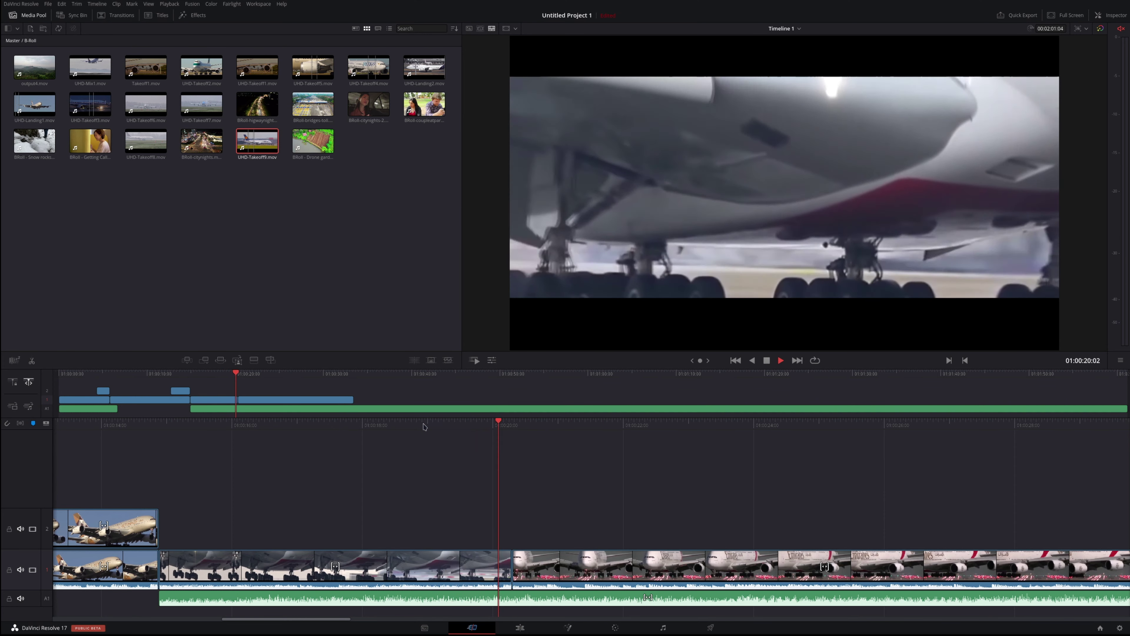
{"action": "key", "text": "space"}
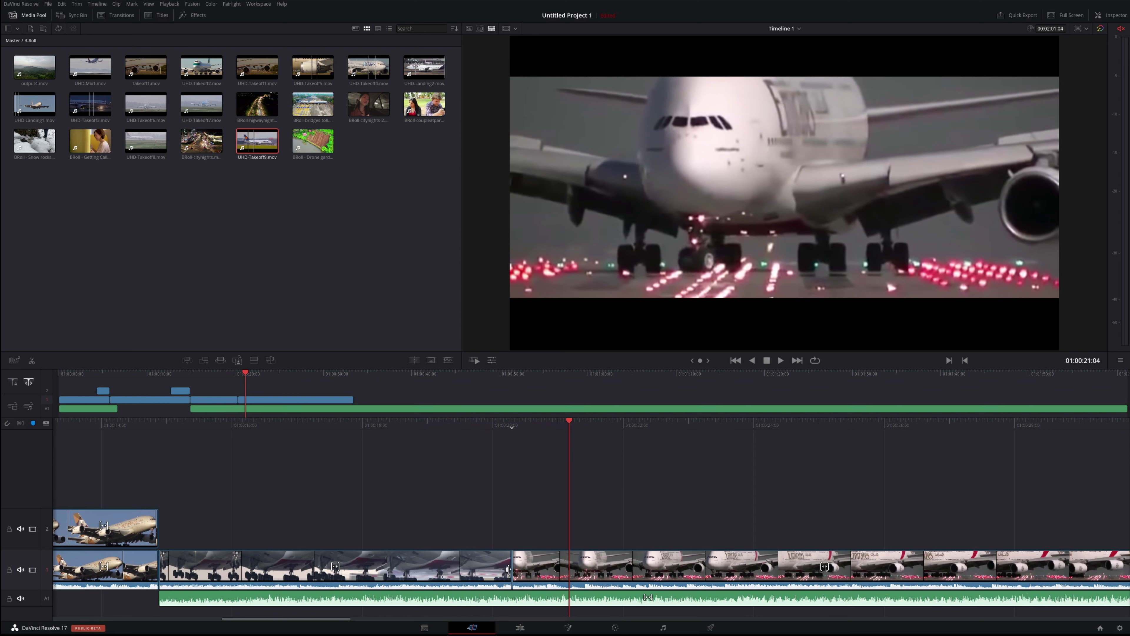
Extend the end of the Emirates landing gear clip by about 142 frames and play through the new cut
{"action": "left_click_drag", "start_coordinate": [508, 568], "coordinate": [895, 562]}
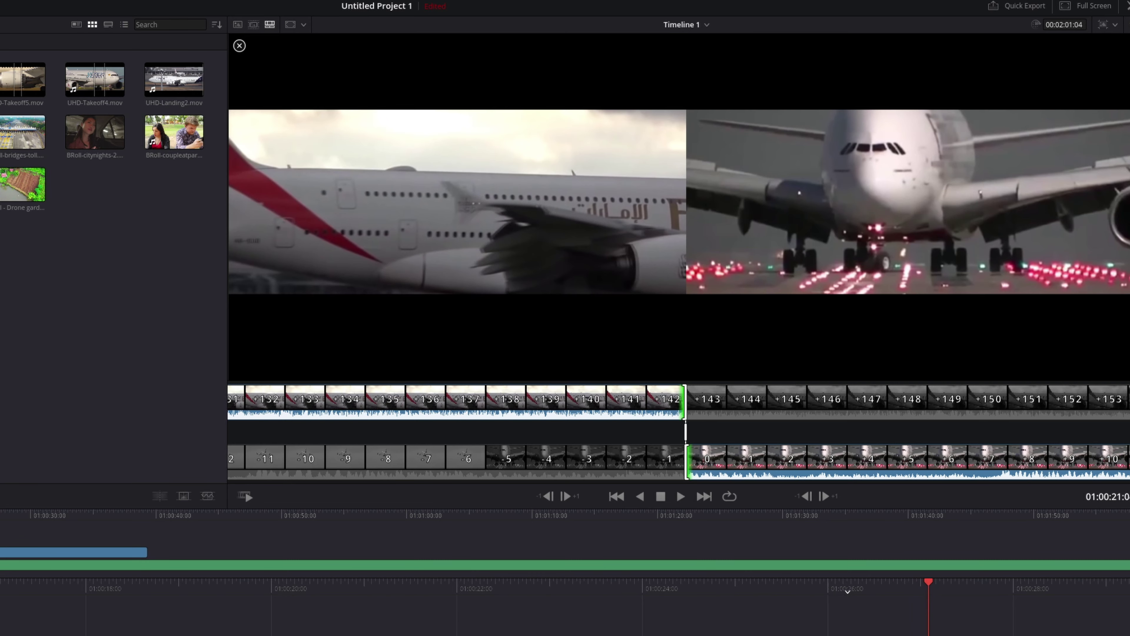
{"action": "left_click_drag", "start_coordinate": [898, 562], "coordinate": [898, 562]}
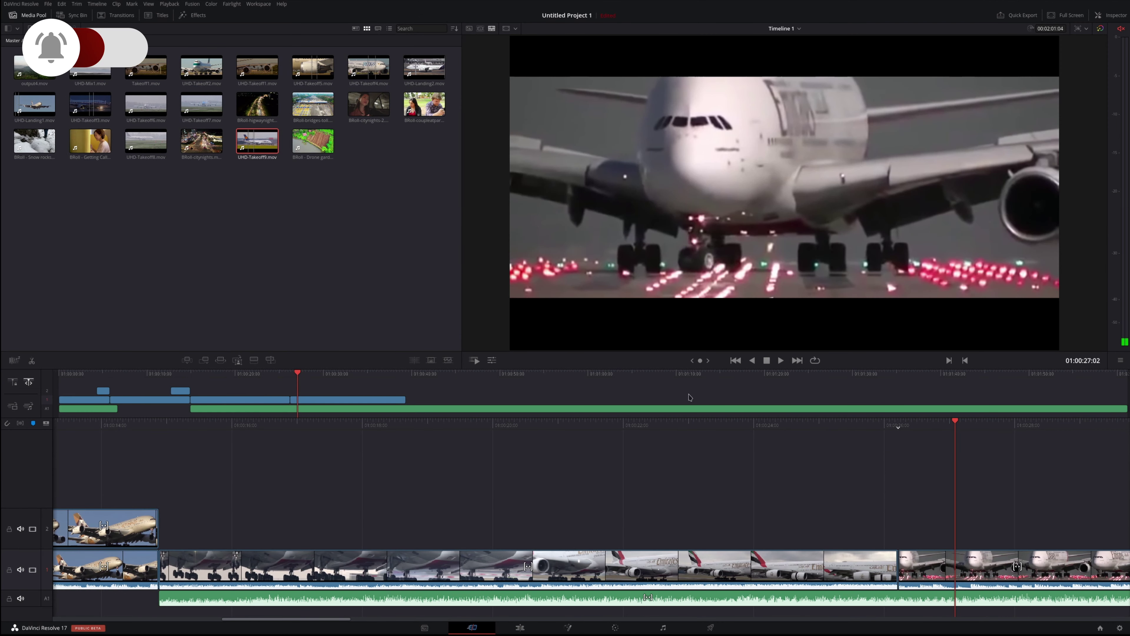
{"action": "left_click", "coordinate": [507, 424]}
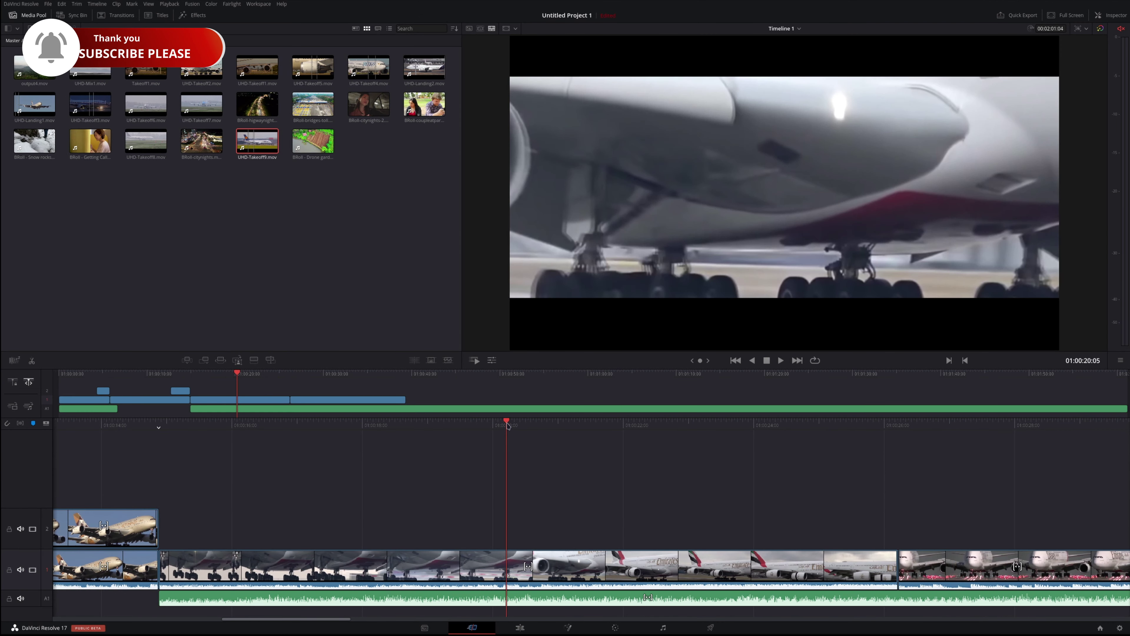
{"action": "key", "text": "space"}
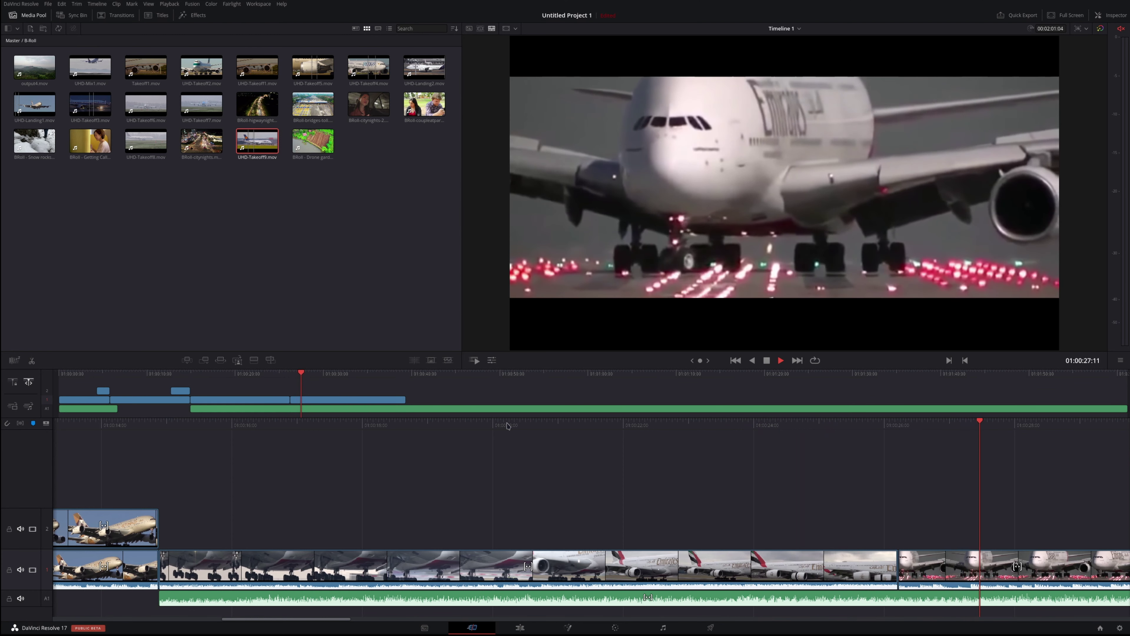
{"action": "key", "text": "space"}
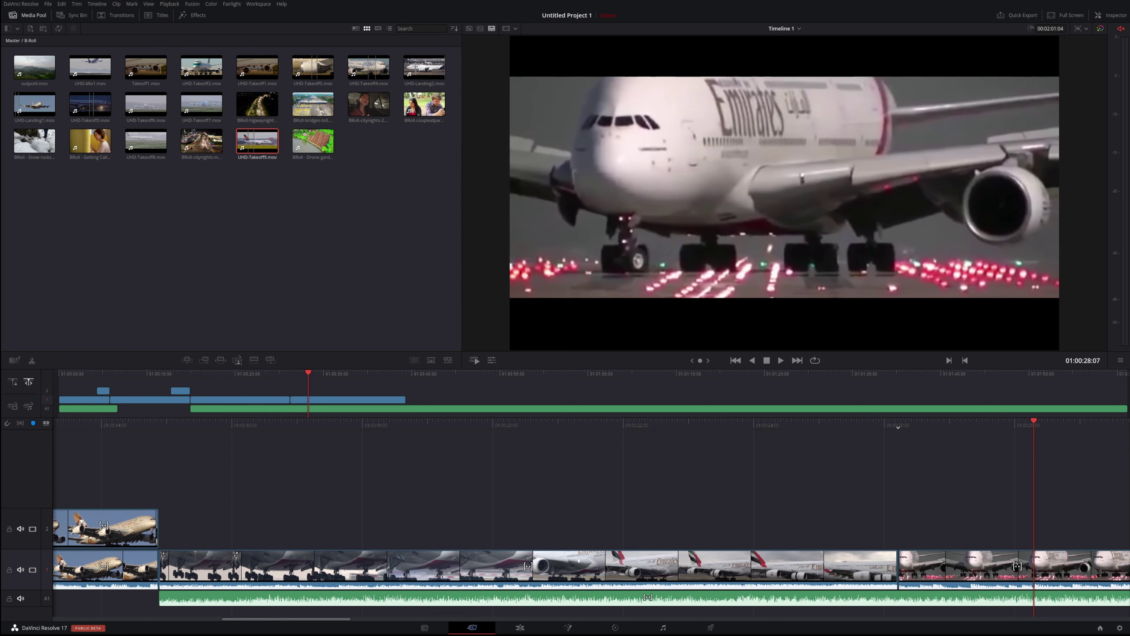
Try a dissolve at the cut between the two Emirates clips and play the cut with and without it
{"action": "left_click", "coordinate": [272, 377]}
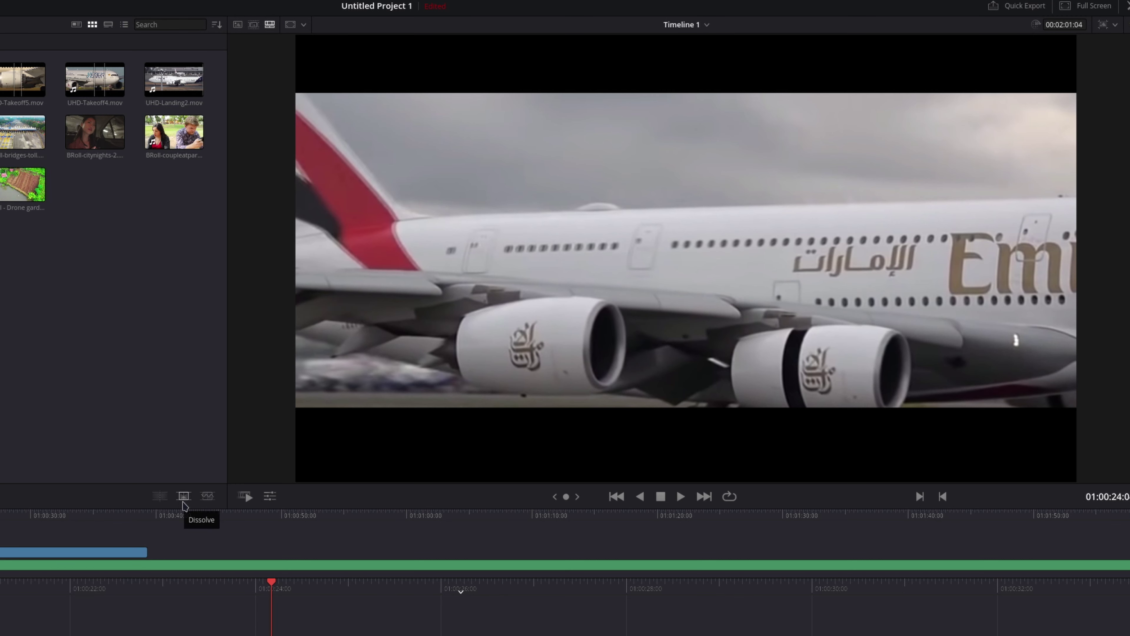
{"action": "left_click", "coordinate": [183, 501]}
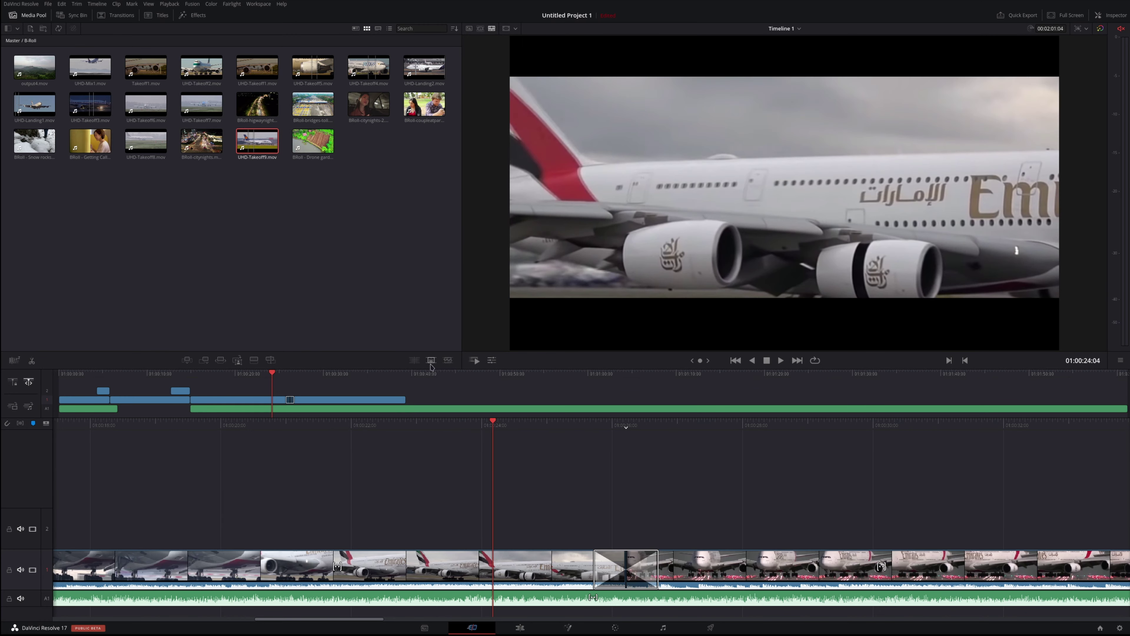
{"action": "left_click", "coordinate": [553, 426]}
{"action": "key", "text": "space"}
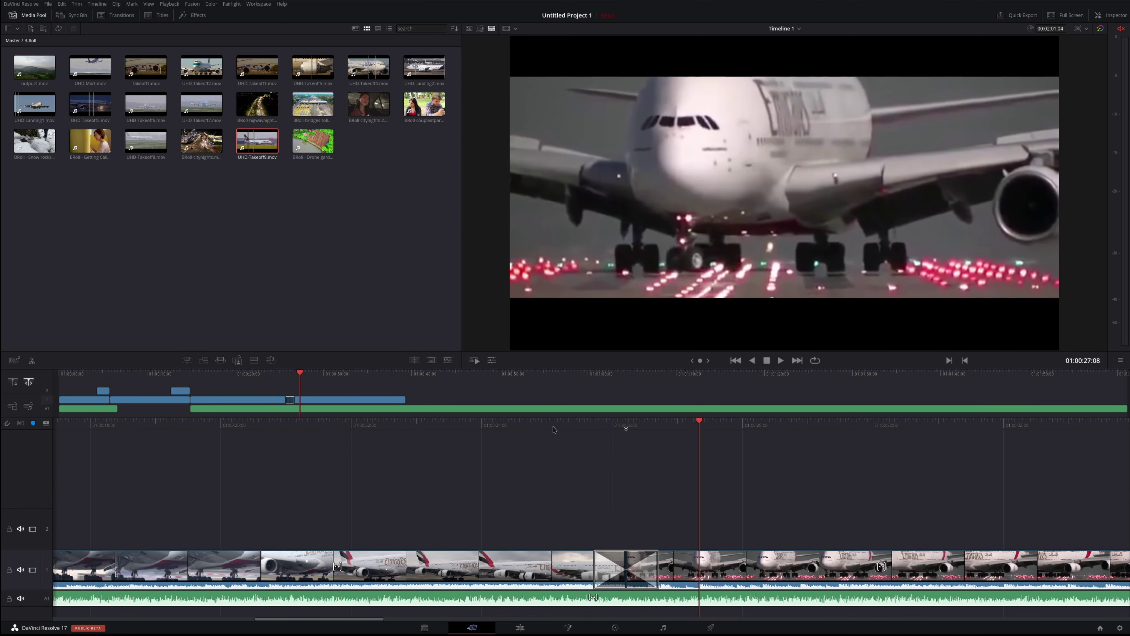
{"action": "left_click", "coordinate": [553, 427]}
{"action": "key", "text": "space"}
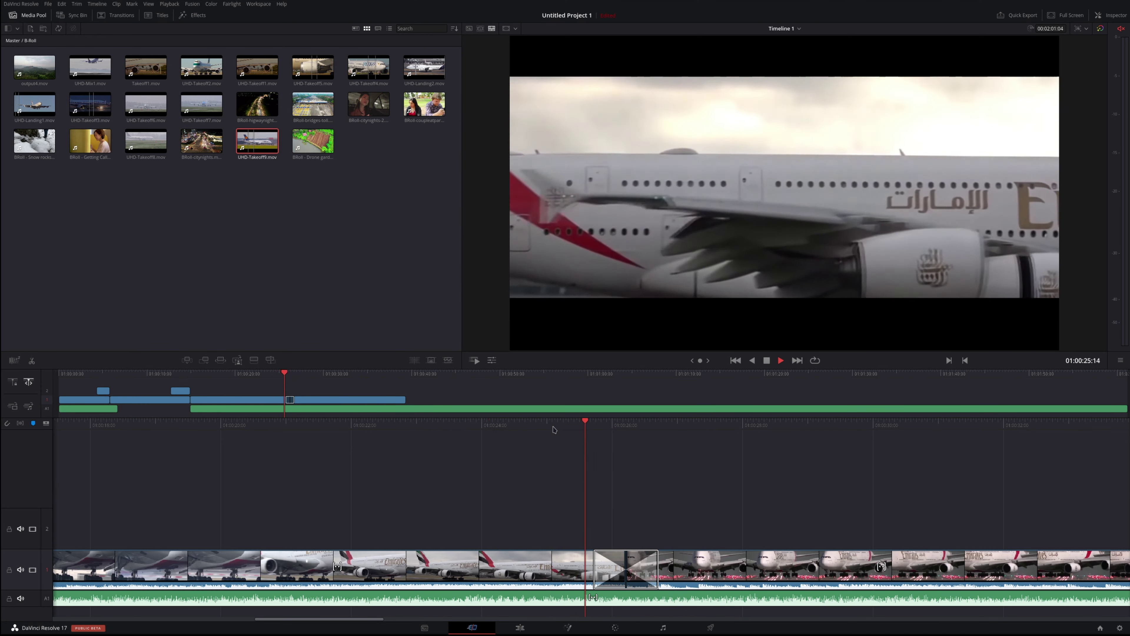
{"action": "key", "text": "space"}
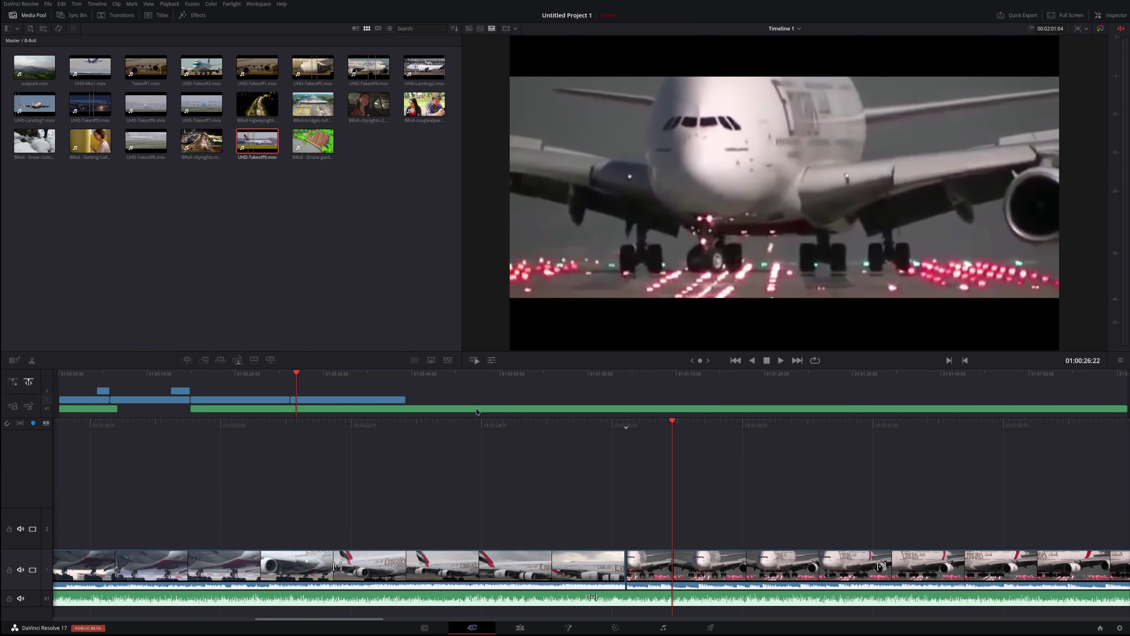
{"action": "left_click", "coordinate": [525, 429]}
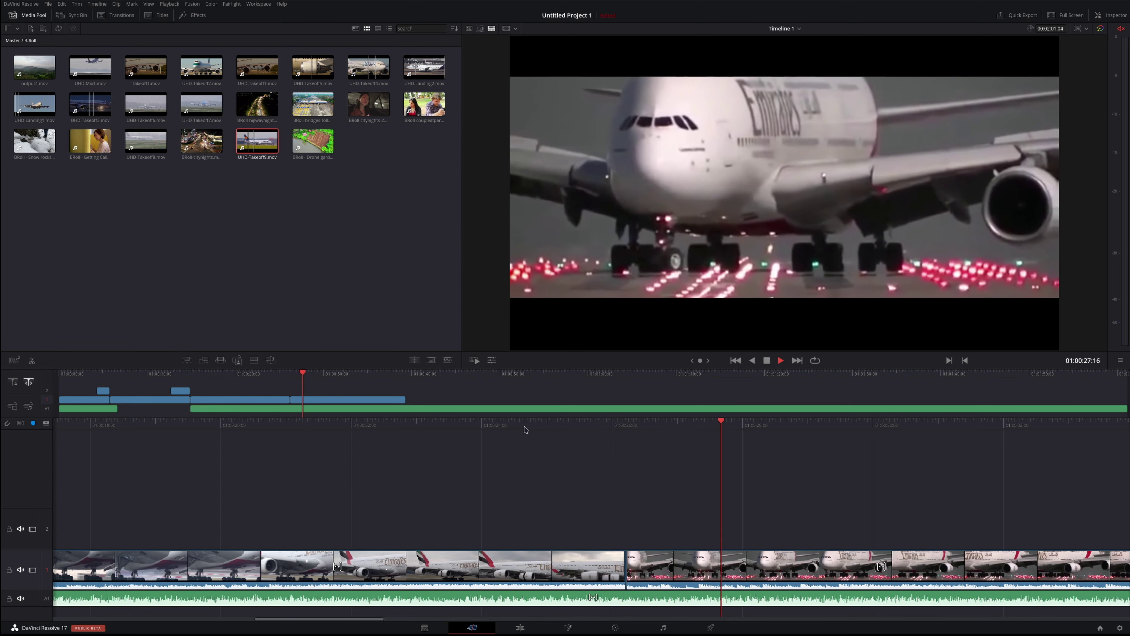
{"action": "key", "text": "space"}
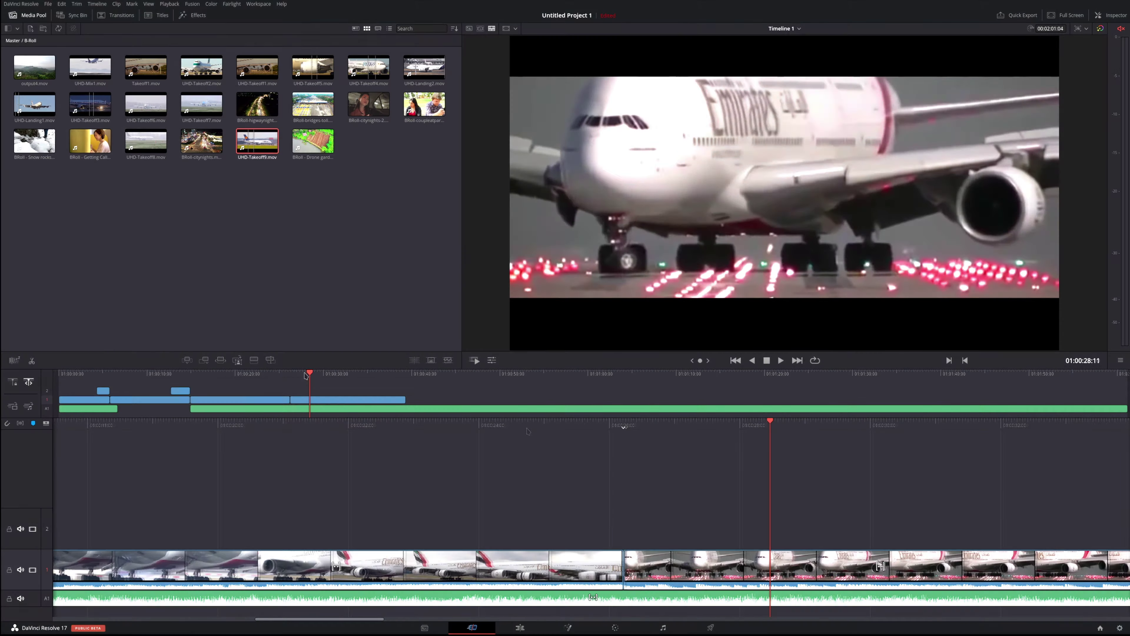
Shift the second music clip slightly later on its track and view the result on the Edit page
{"action": "mouse_move", "coordinate": [284, 374]}
{"action": "left_mouse_down"}
{"action": "mouse_move", "coordinate": [86, 379]}
{"action": "mouse_move", "coordinate": [275, 392]}
{"action": "left_mouse_up"}
{"action": "left_click_drag", "start_coordinate": [661, 600], "coordinate": [680, 601]}
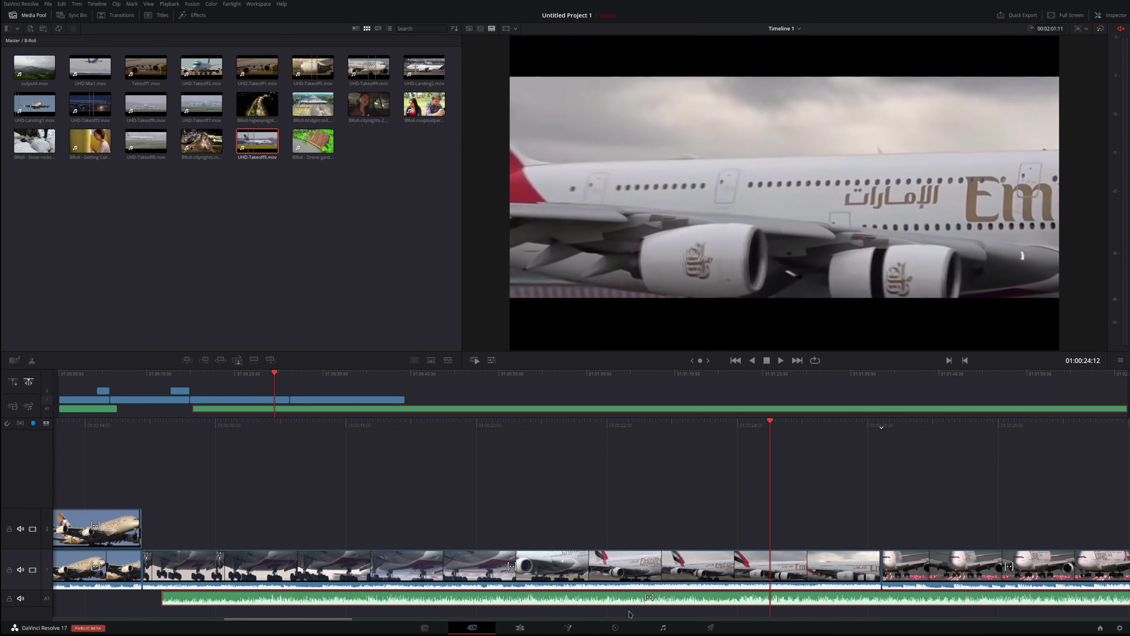
{"action": "left_click", "coordinate": [521, 628]}
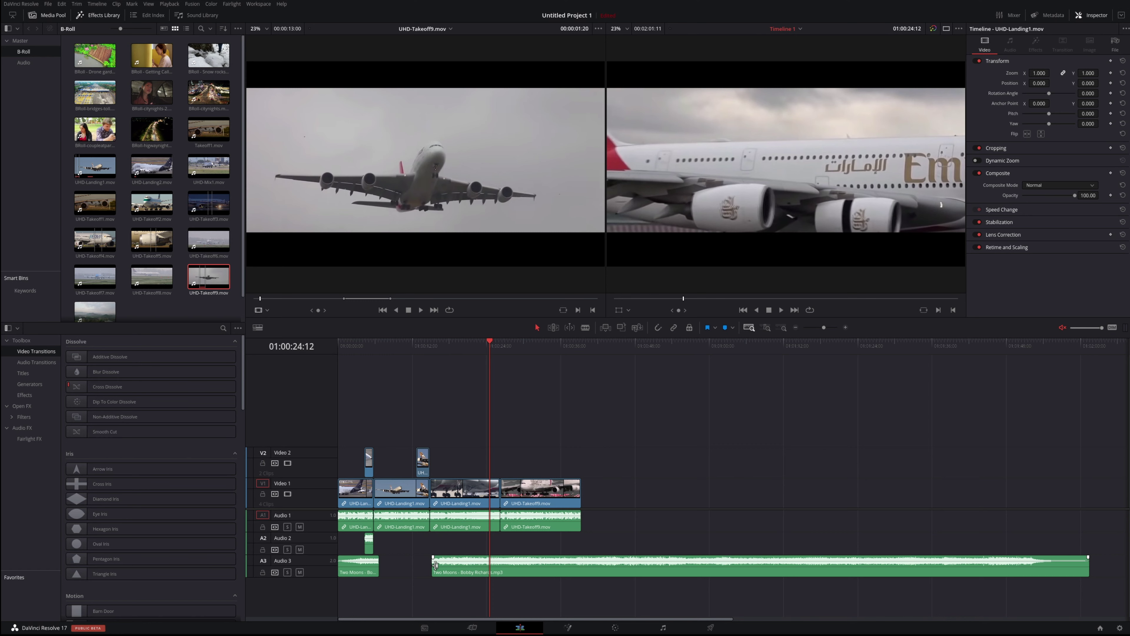
Return to the Cut page and move the second music clip back to the start of the Emirates landing gear clip
{"action": "left_click", "coordinate": [470, 628]}
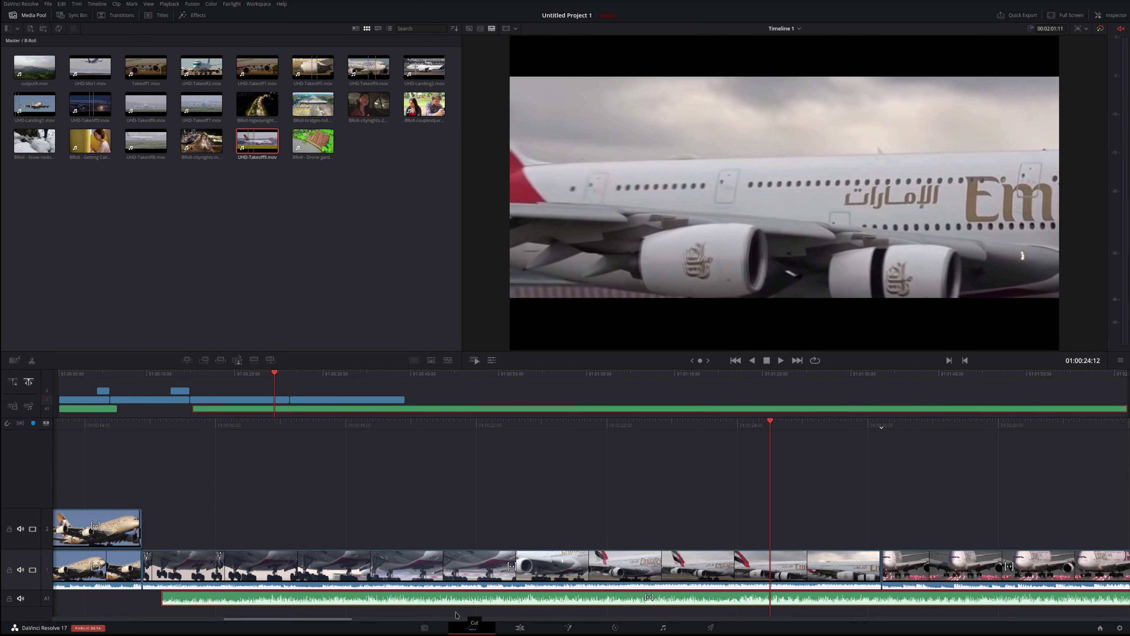
{"action": "left_click_drag", "start_coordinate": [449, 603], "coordinate": [429, 604]}
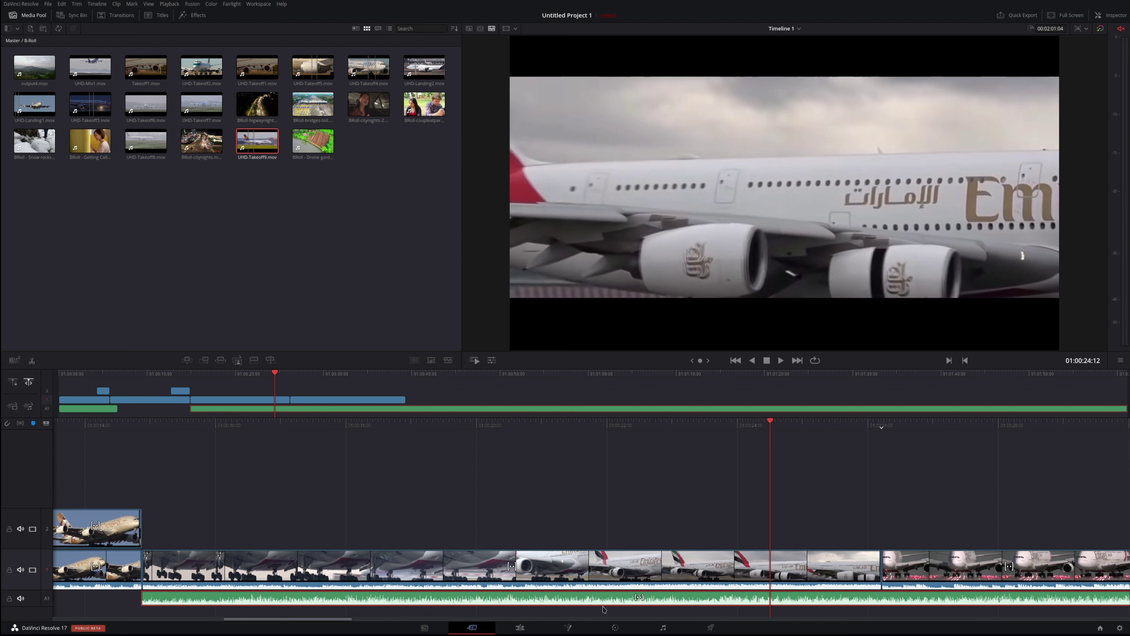